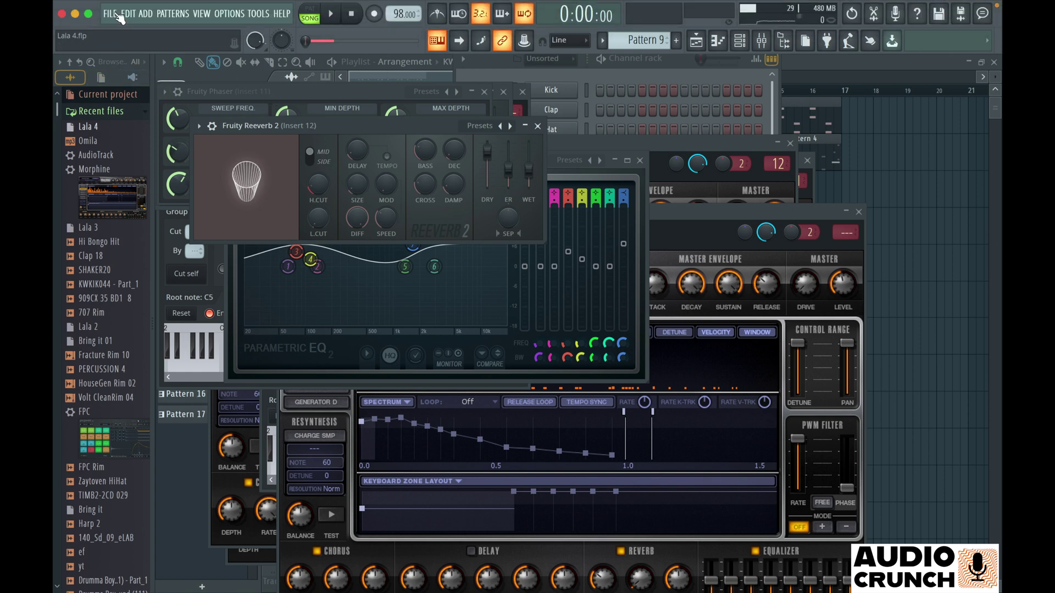
- Open the File menu over the Lala 4 project's Playlist arrangement
click(111, 14)
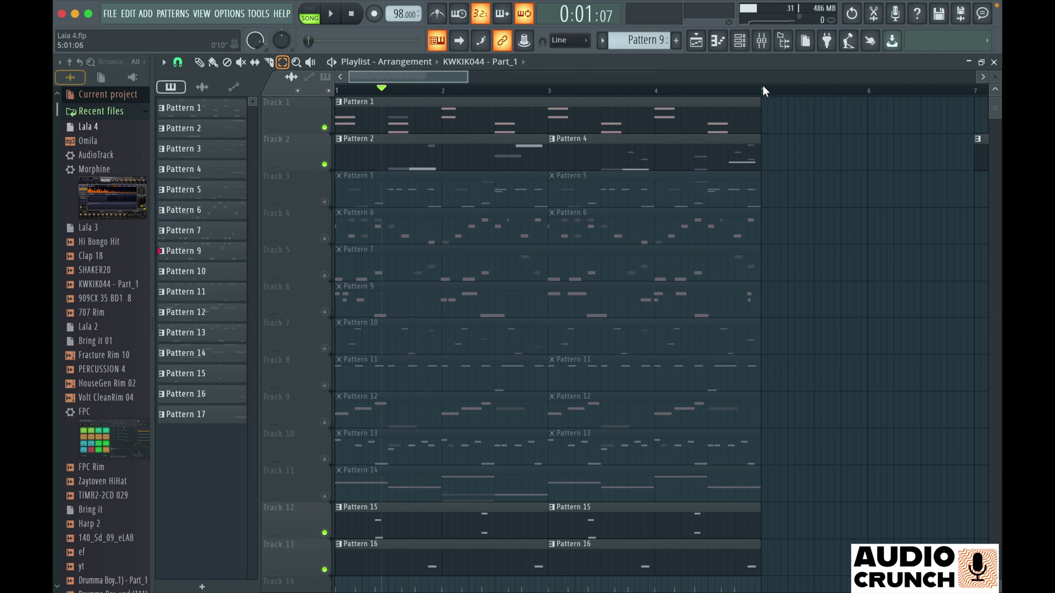
- Mark bars 1 to 5 on the Playlist ruler as the four-bar export range
drag(765, 90, 336, 90)
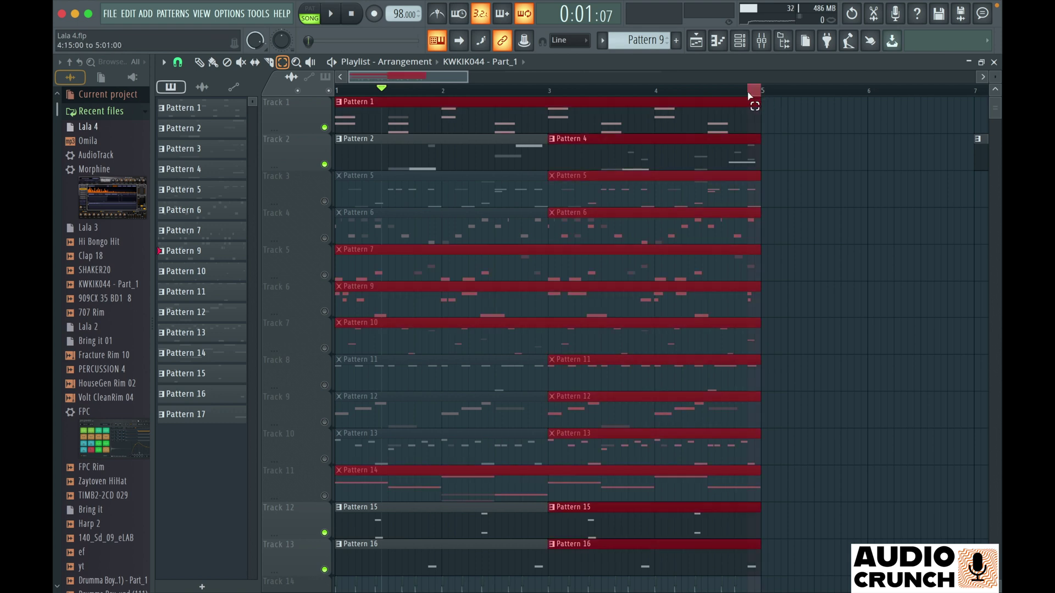
click(652, 90)
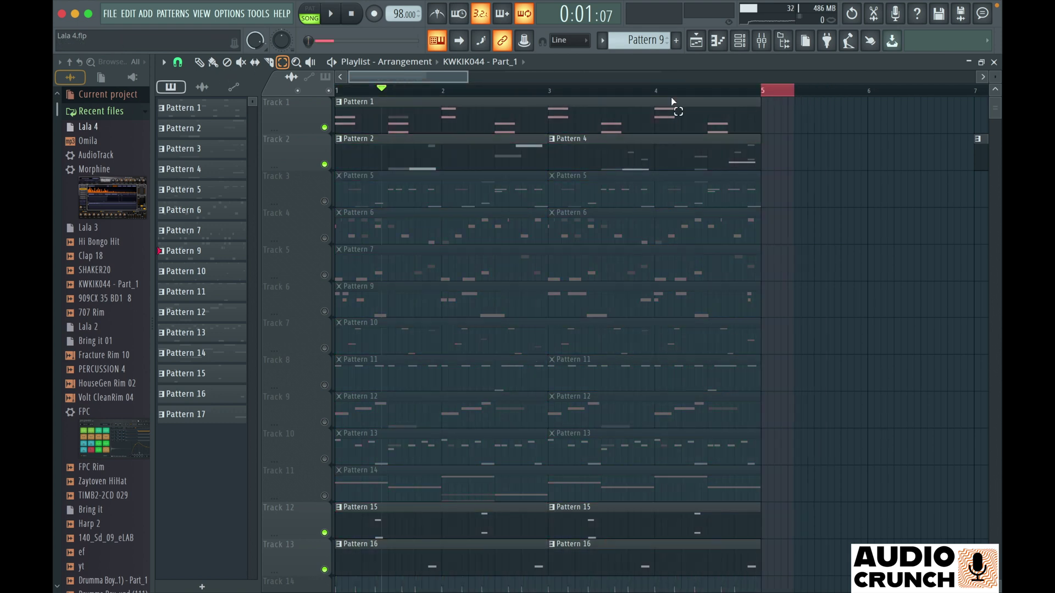
drag(762, 90, 440, 90)
key(ctrl+a)
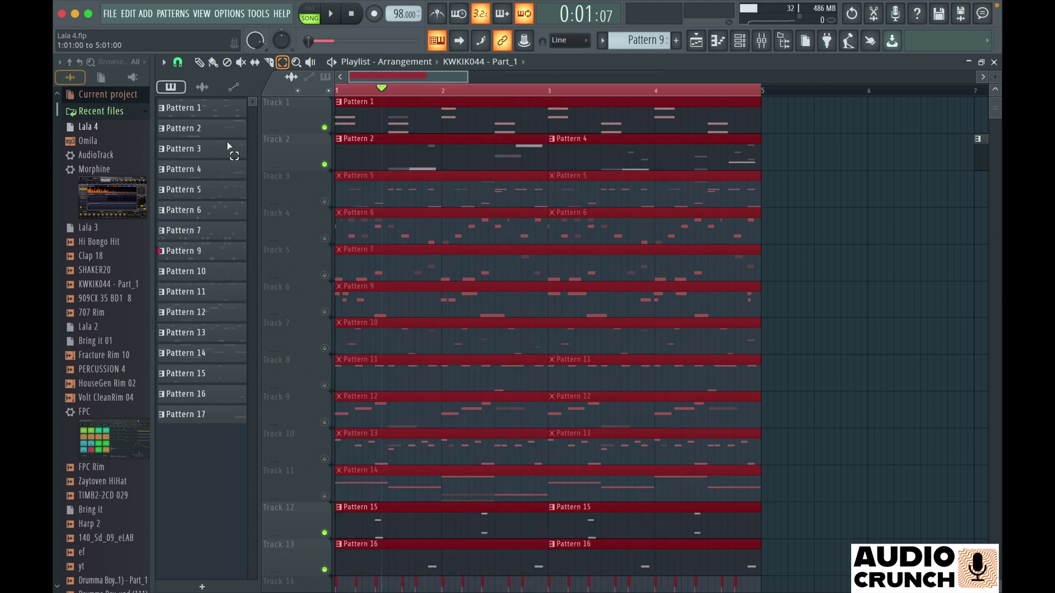
click(110, 14)
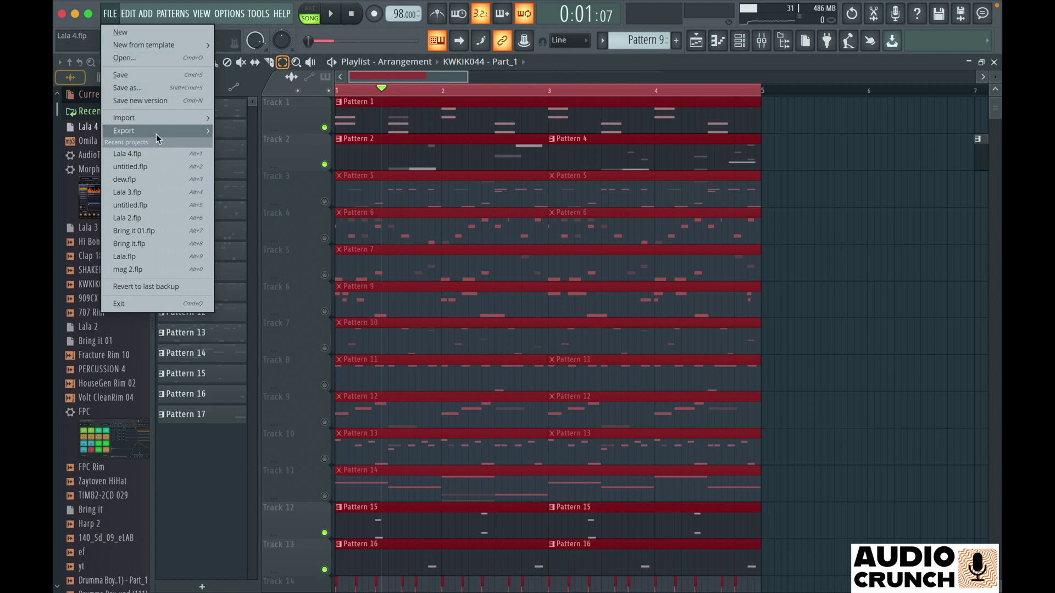
mouse_move(125, 130)
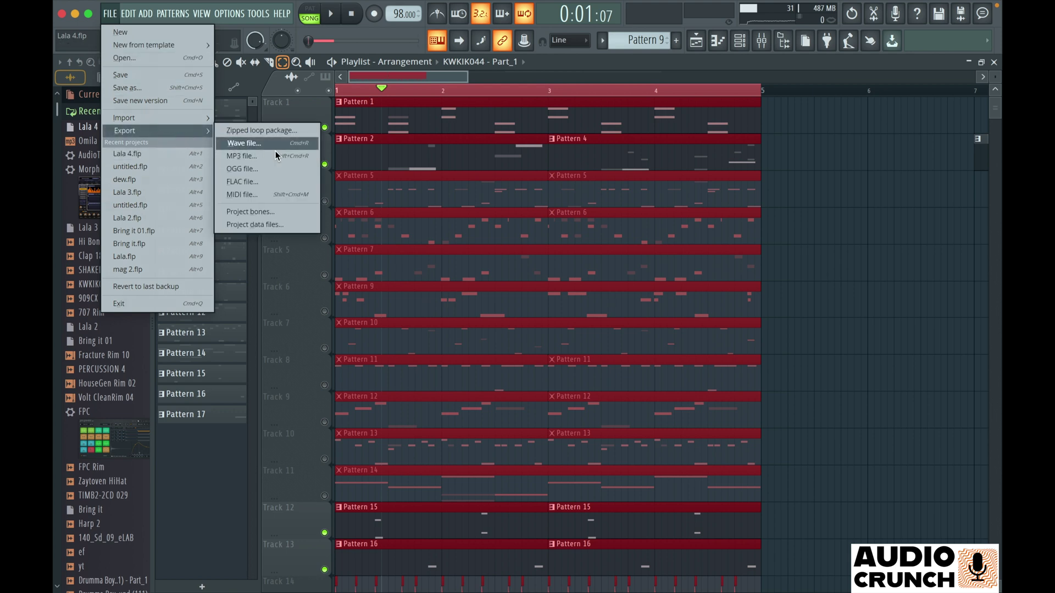
- Start an MP3 export, bringing up the Save As dialog with the name Lala 4
click(265, 159)
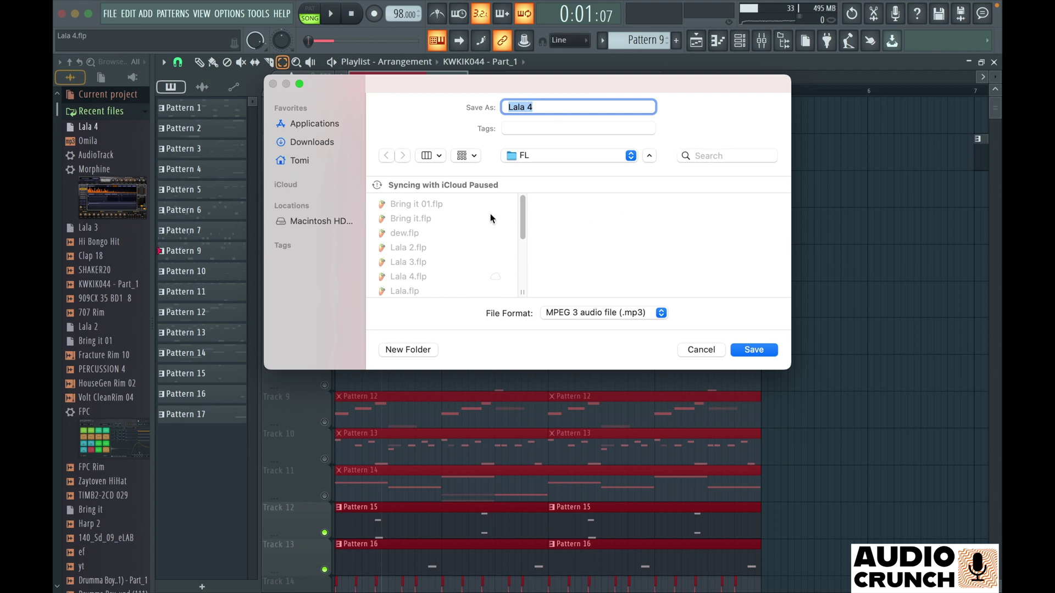
click(548, 106)
- Select the existing export name Lala 4 so it can be replaced
double_click(520, 106)
text(tut)
text(ori)
text(al)
click(763, 351)
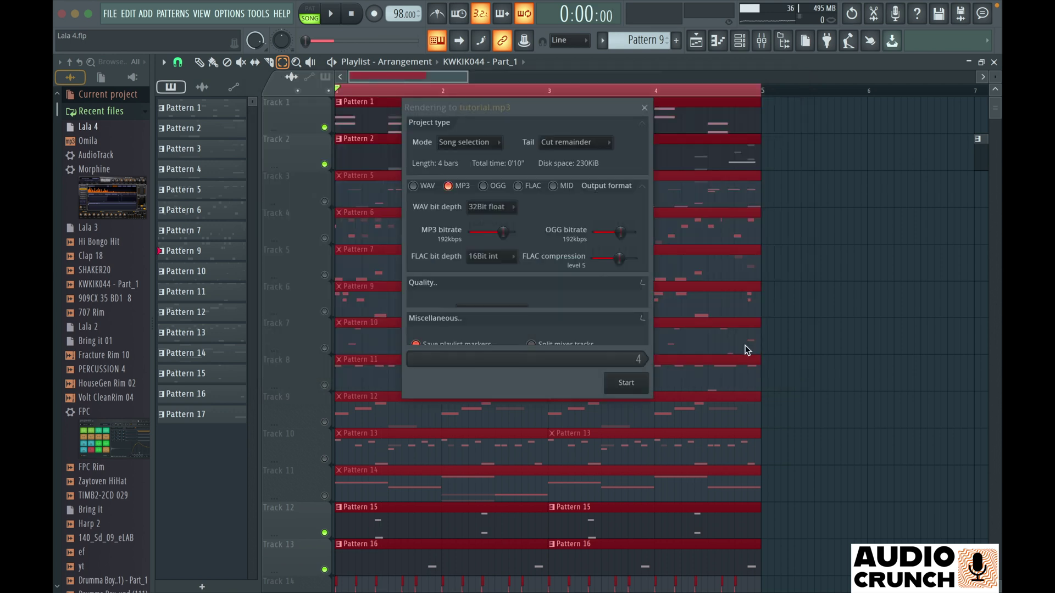
click(488, 143)
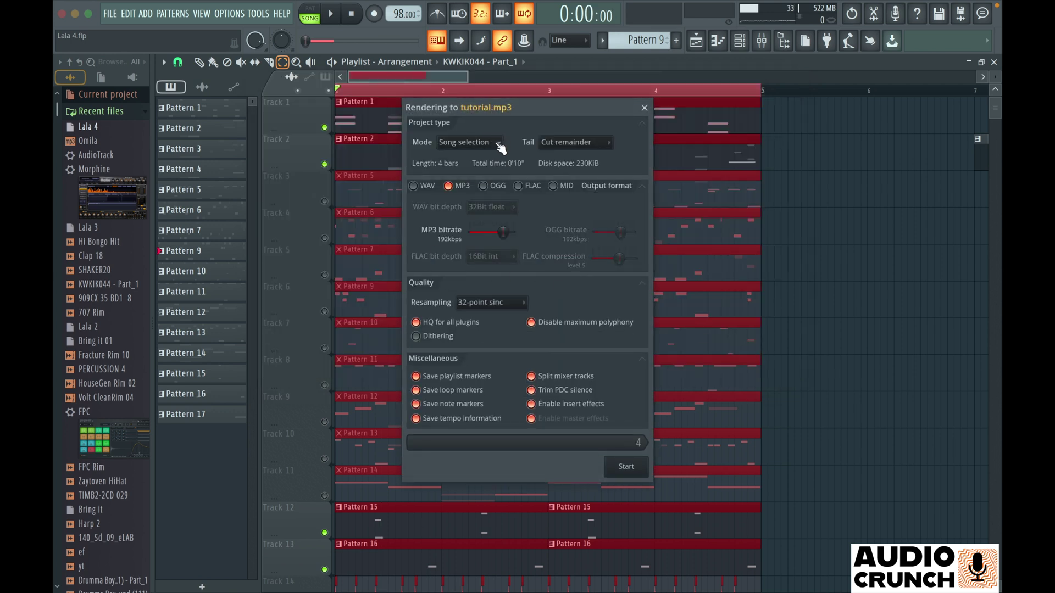
click(498, 143)
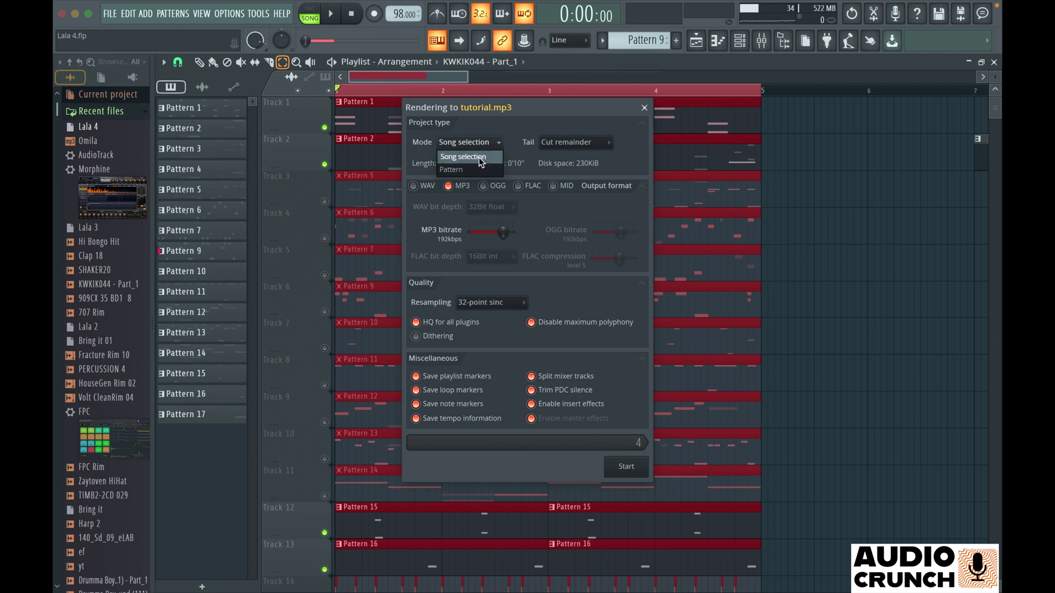
click(481, 159)
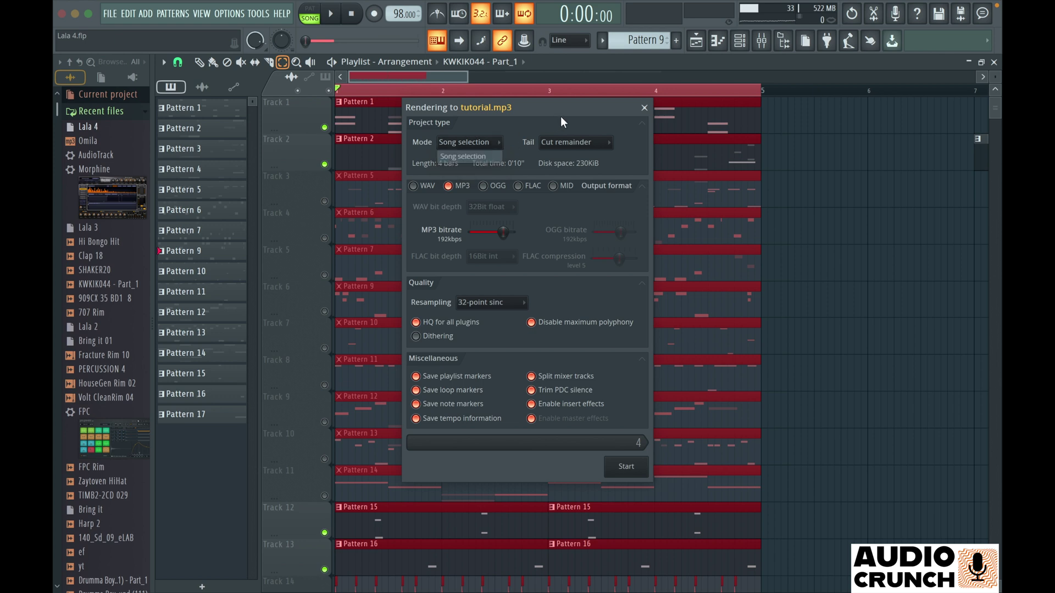
click(584, 144)
click(570, 156)
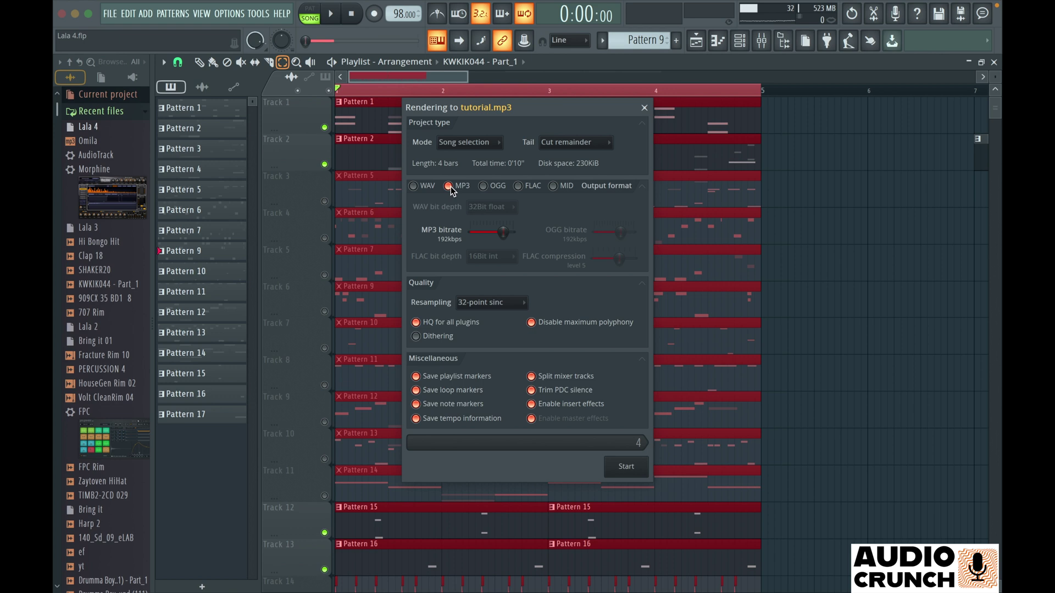
click(414, 186)
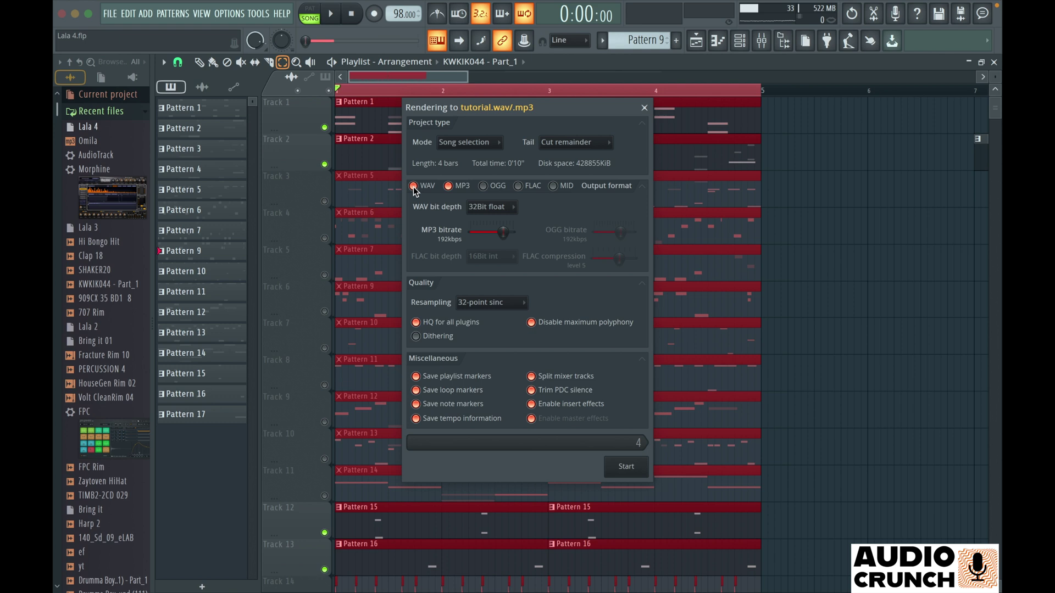
click(491, 207)
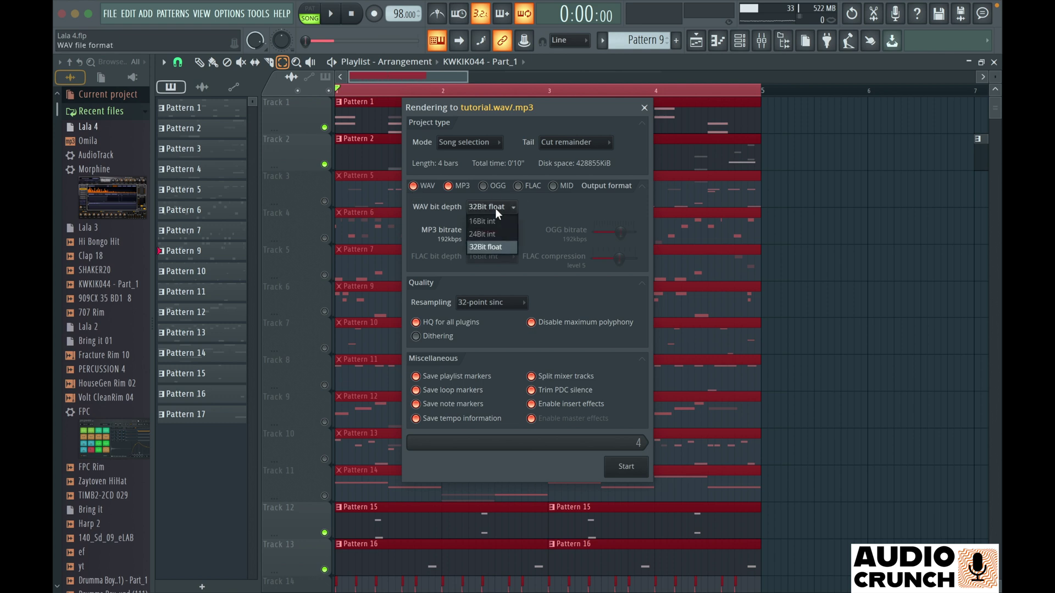
click(484, 247)
click(415, 186)
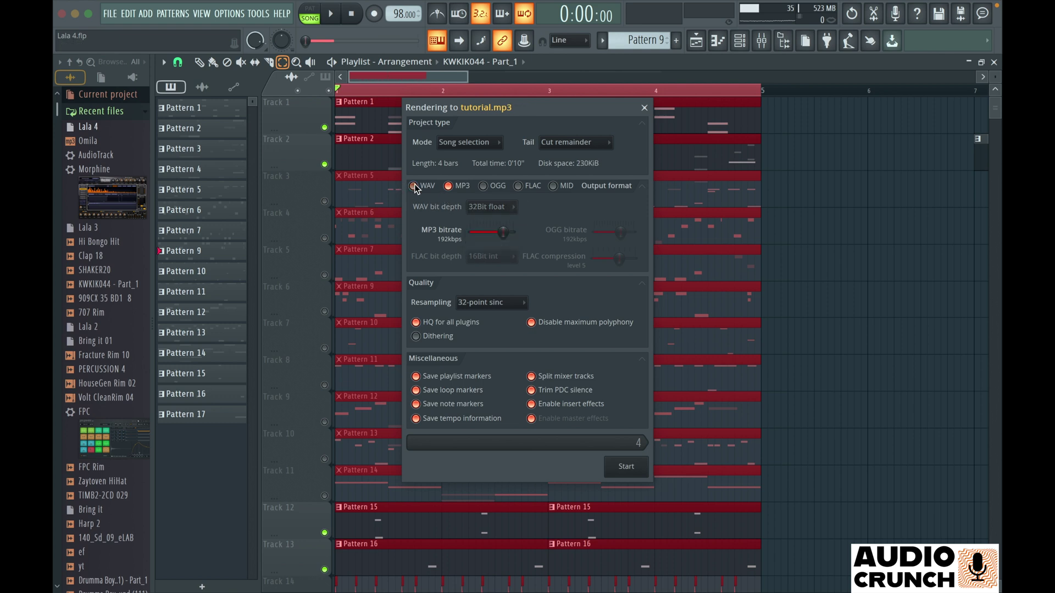
click(449, 186)
click(449, 186)
click(416, 322)
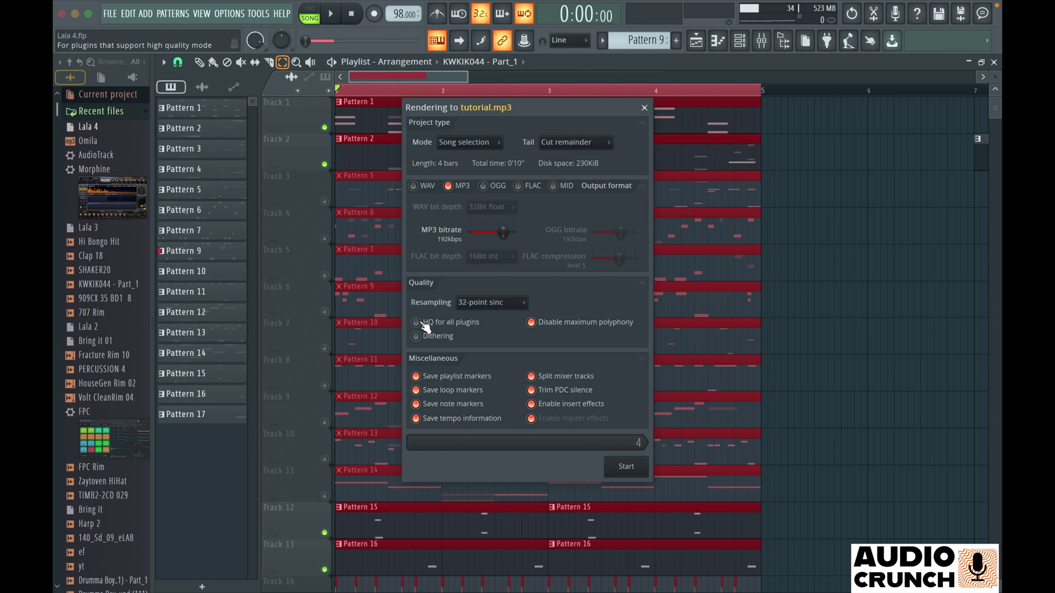
click(416, 322)
click(416, 323)
click(417, 322)
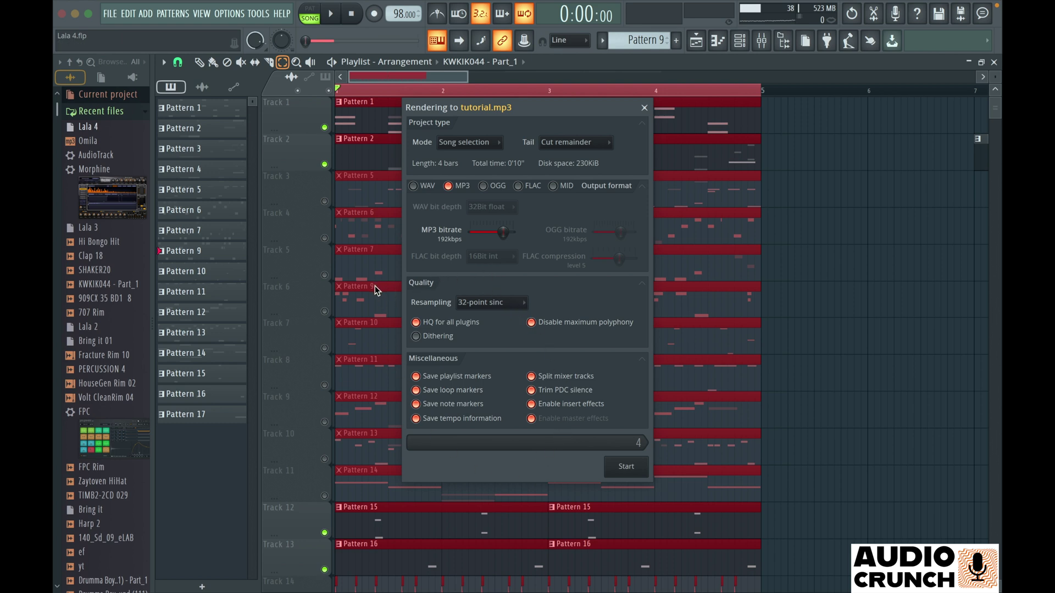
- Render the four-bar selection to tutorial.mp3, then close all plugin windows
click(625, 467)
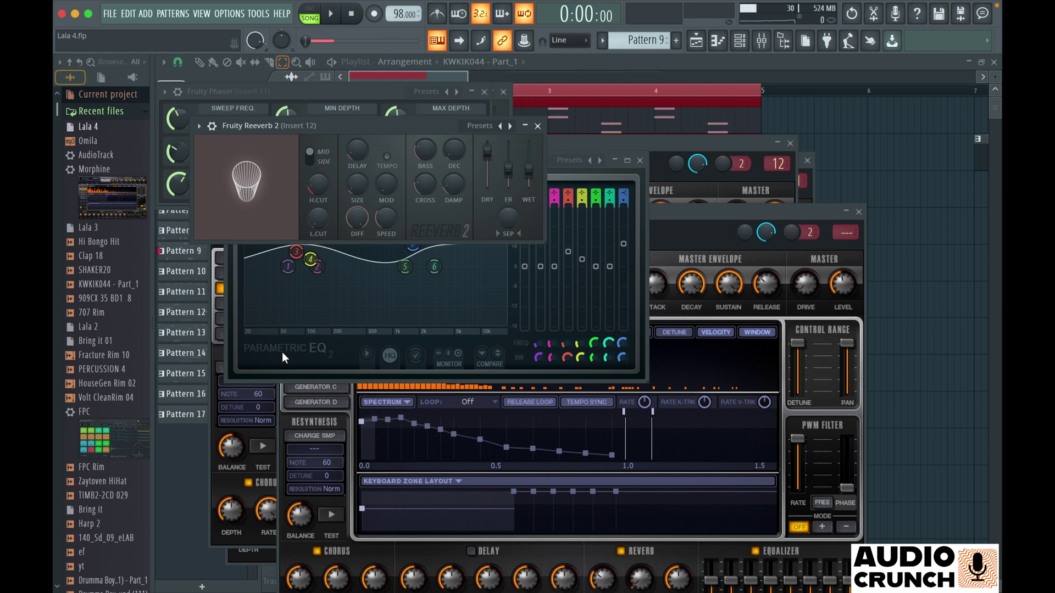
key(F12)
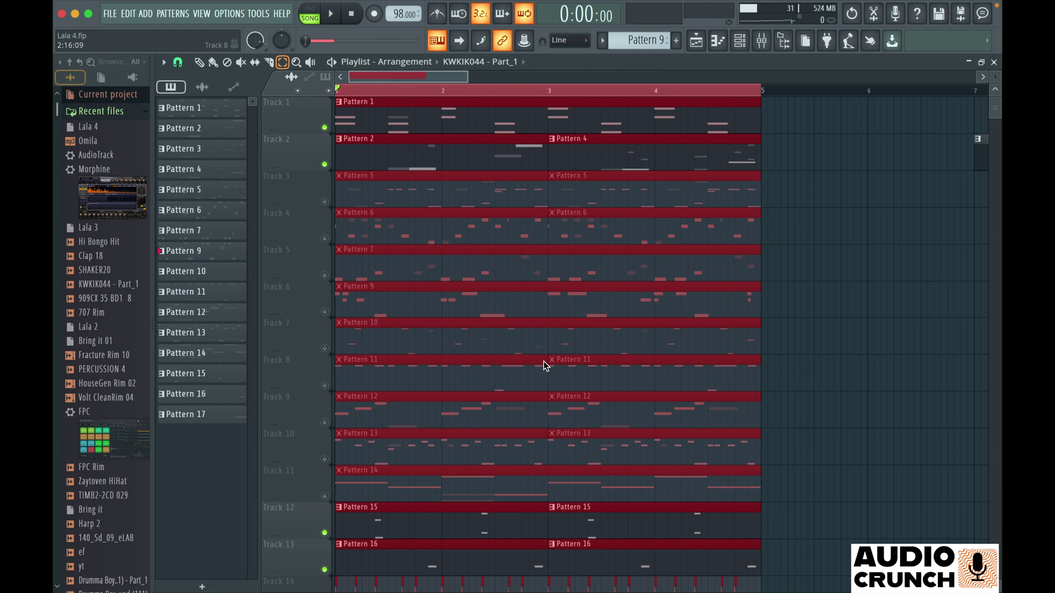